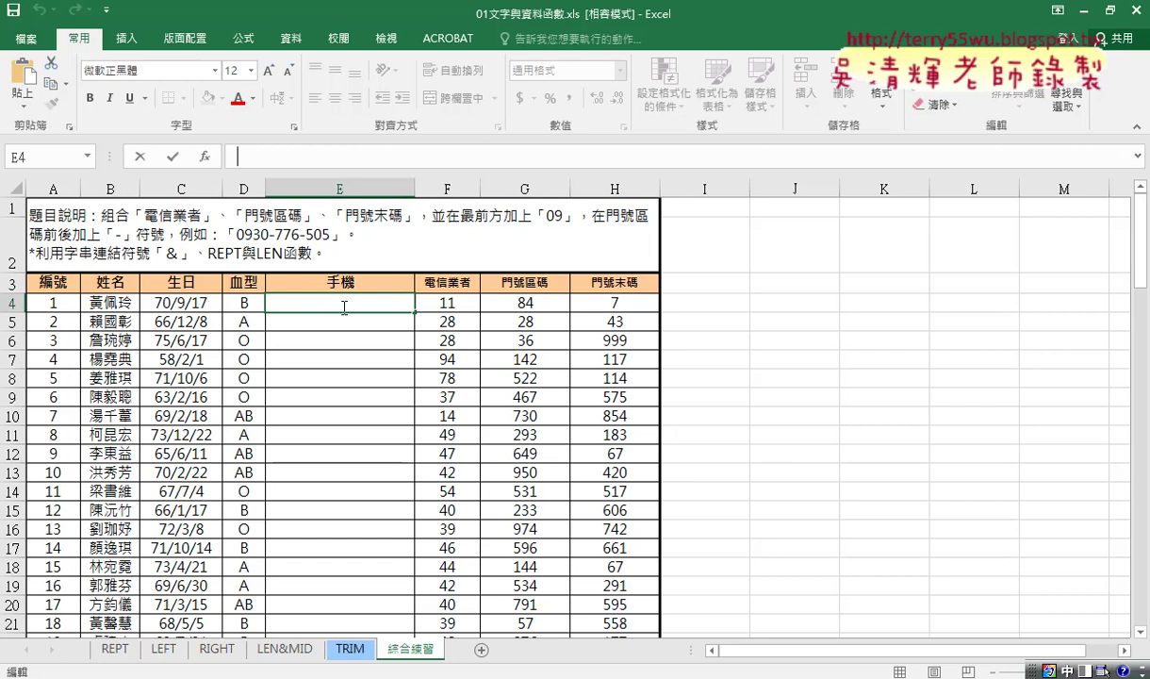
Step: Start E4's formula joining "09" with the carrier number in F4, showing 0911
{"action": "left_click", "coordinate": [265, 156]}
{"action": "type", "text": "ㄦ"}
{"action": "key", "text": "BackSpace"}
{"action": "type", "text": "="}
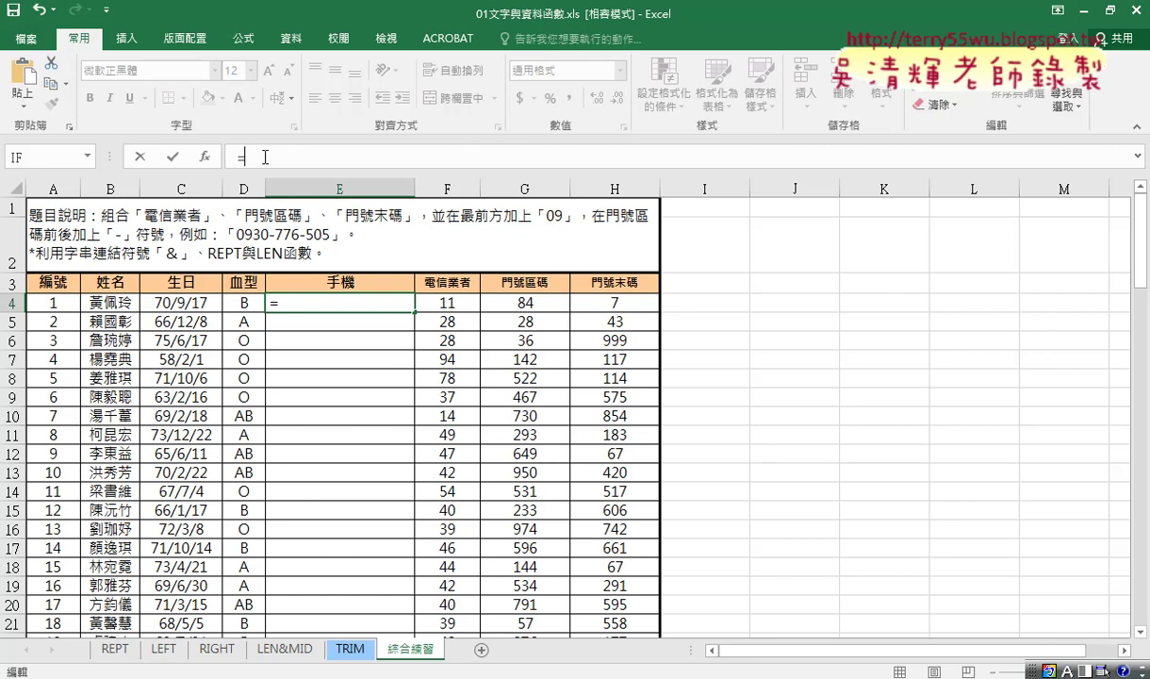
{"action": "type", "text": "\""}
{"action": "type", "text": "09\""}
{"action": "type", "text": "&"}
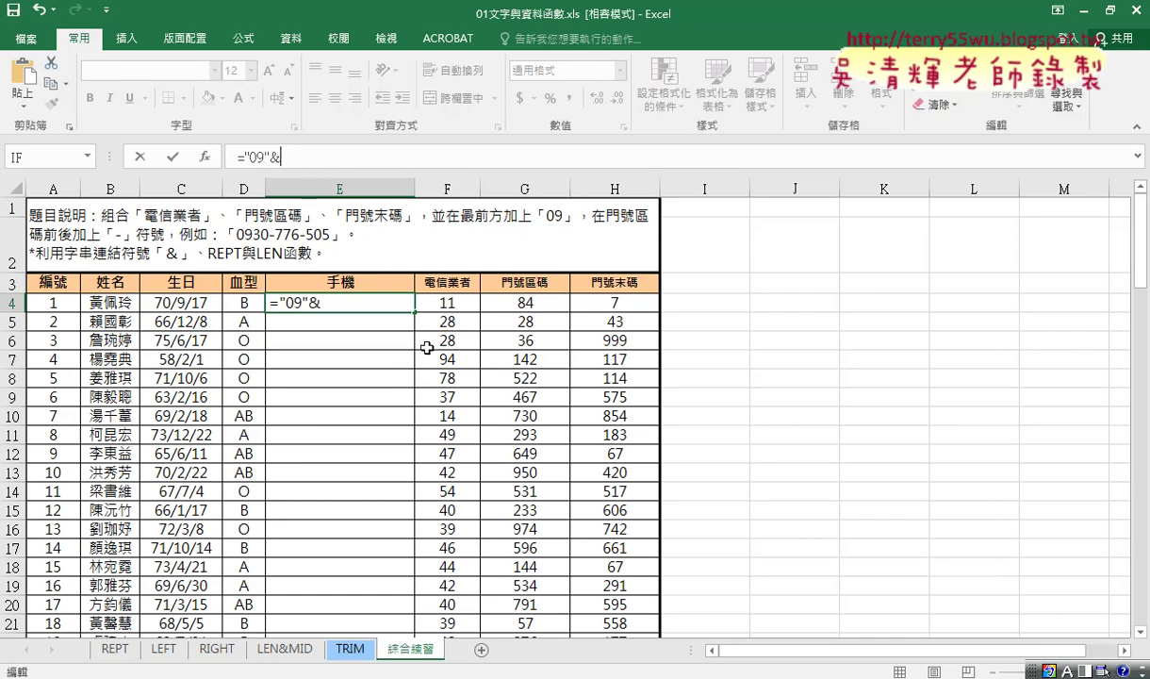
{"action": "left_click", "coordinate": [453, 304]}
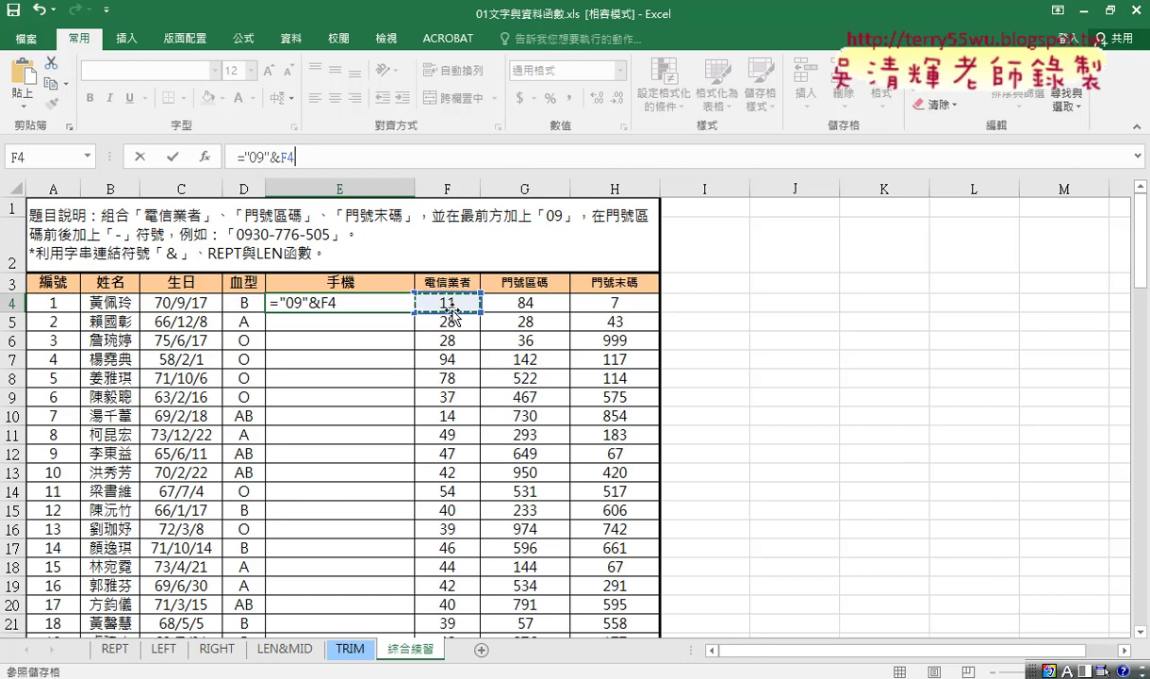
{"action": "left_click", "coordinate": [176, 160]}
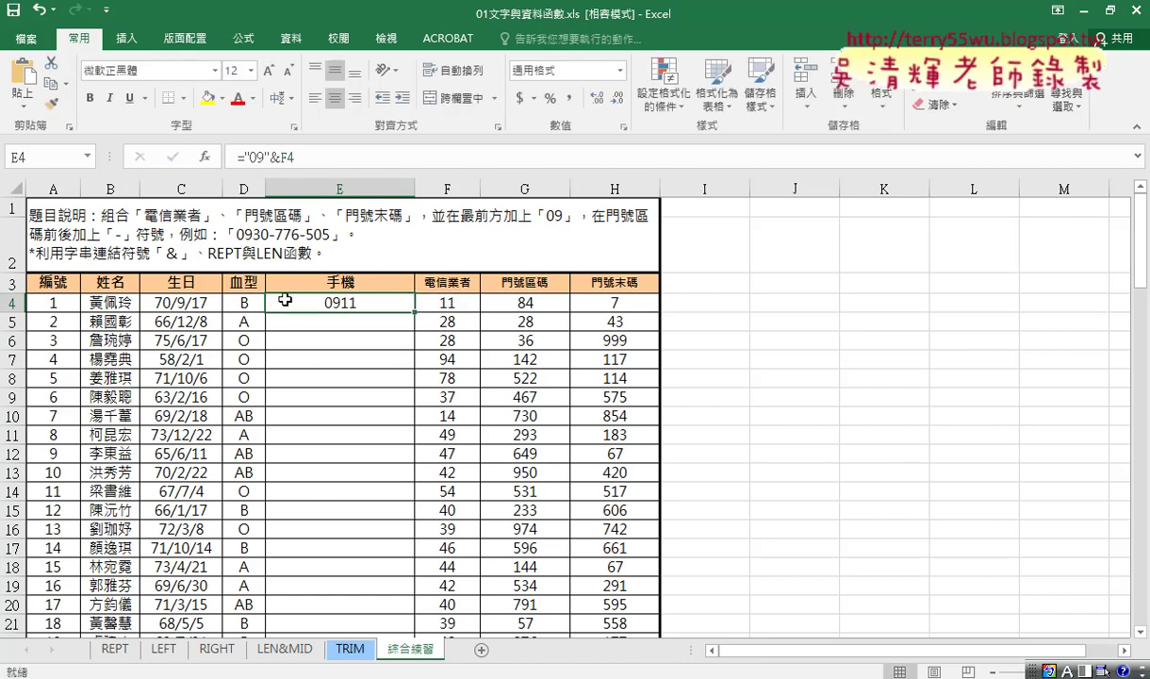
Step: Append a hyphen to the E4 formula so it shows 0911-
{"action": "left_click", "coordinate": [460, 166]}
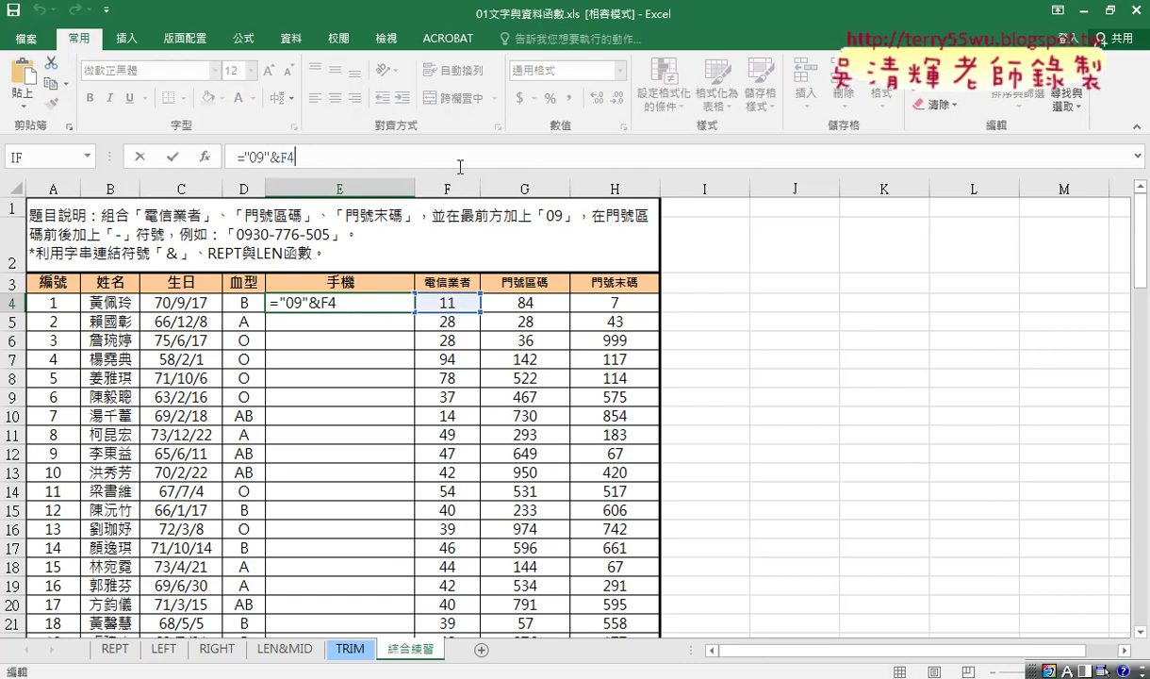
{"action": "type", "text": "&\"-"}
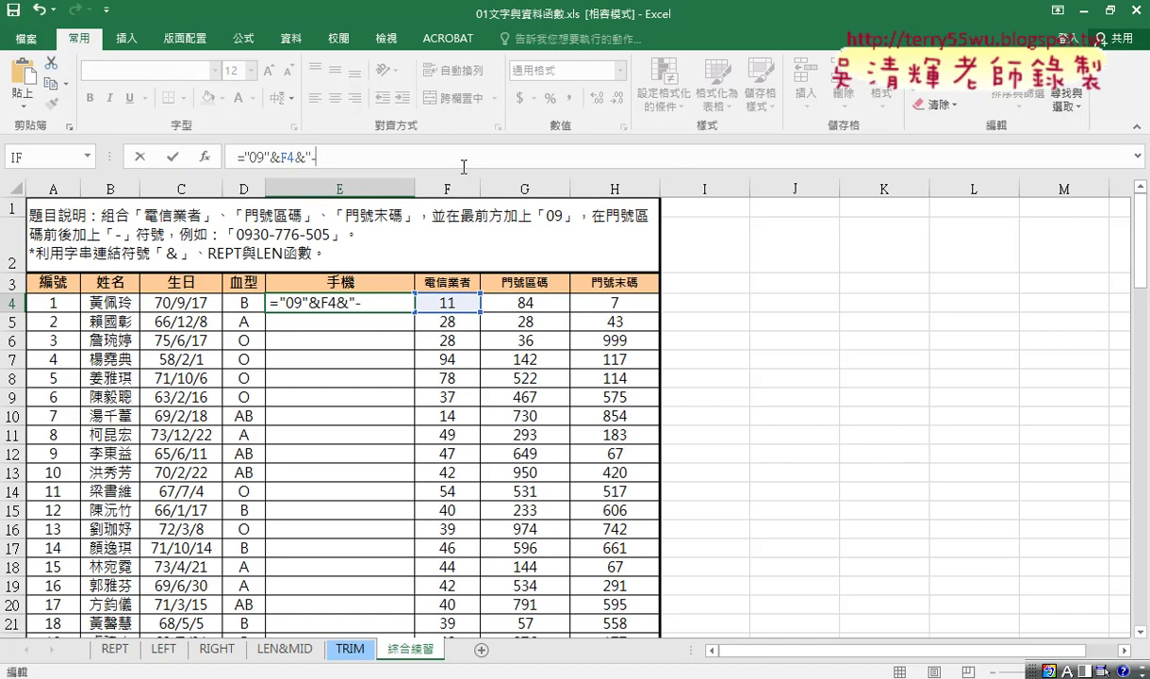
{"action": "type", "text": "\""}
{"action": "left_click_drag", "start_coordinate": [333, 158], "coordinate": [308, 158]}
{"action": "left_click", "coordinate": [172, 156]}
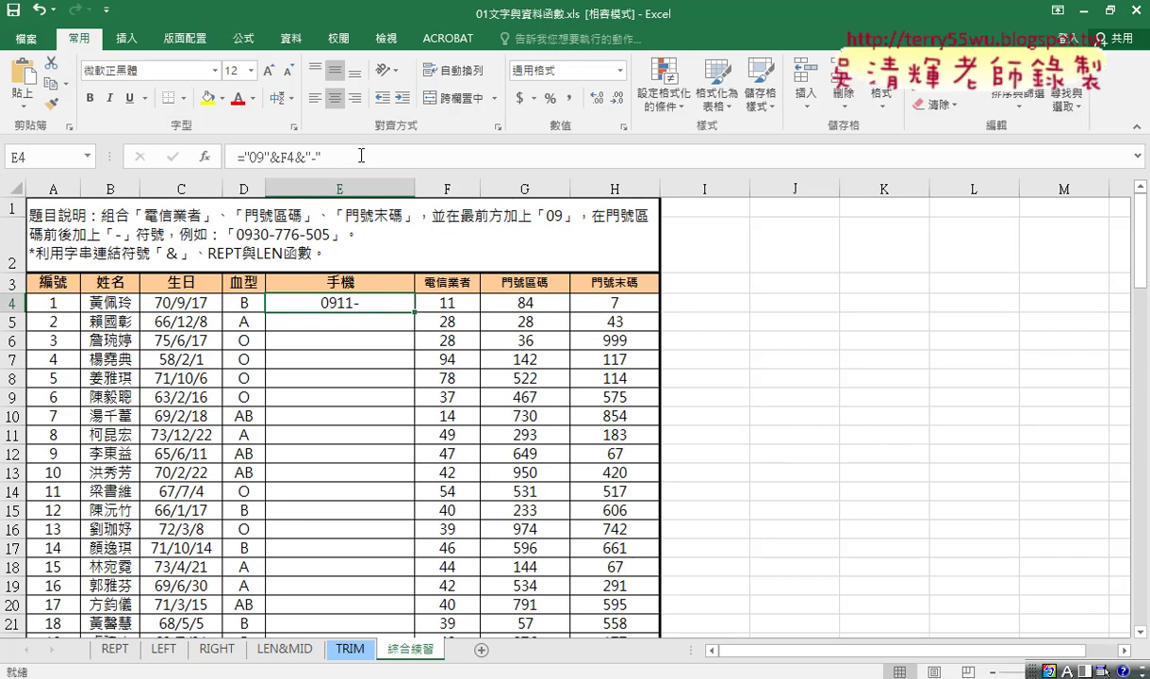
{"action": "key", "text": "F2"}
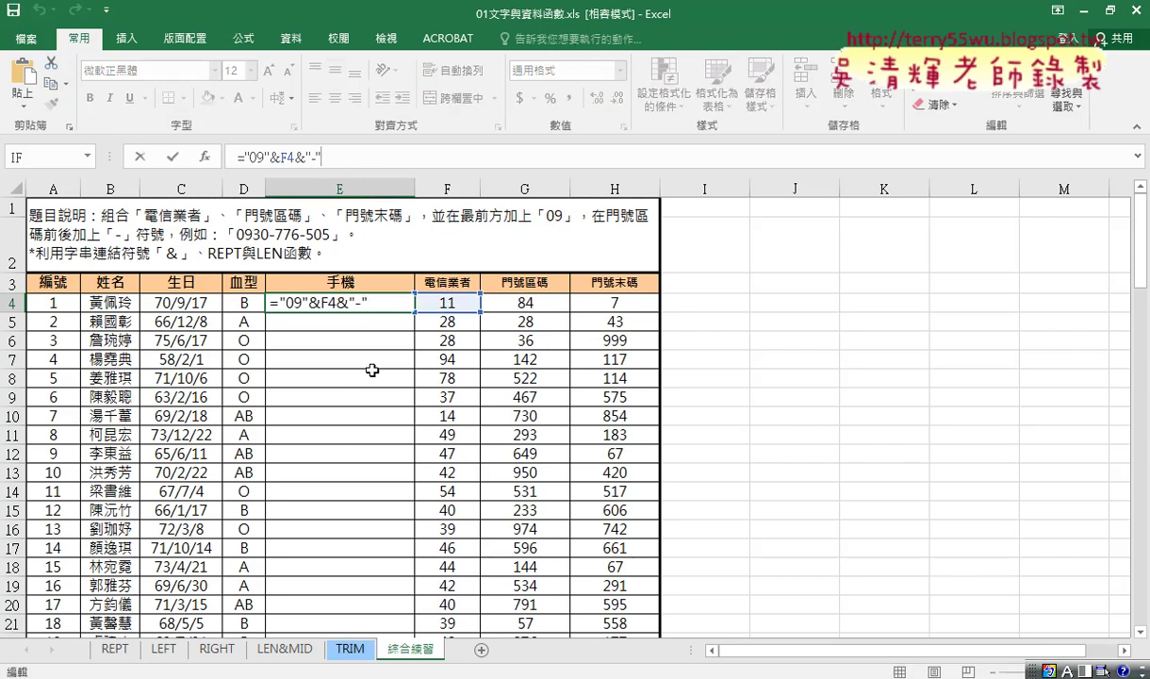
Step: Append &REPT("0",3-LEN(G4)) to the E4 formula so it shows 0911-0
{"action": "left_click", "coordinate": [374, 162]}
{"action": "type", "text": "&r"}
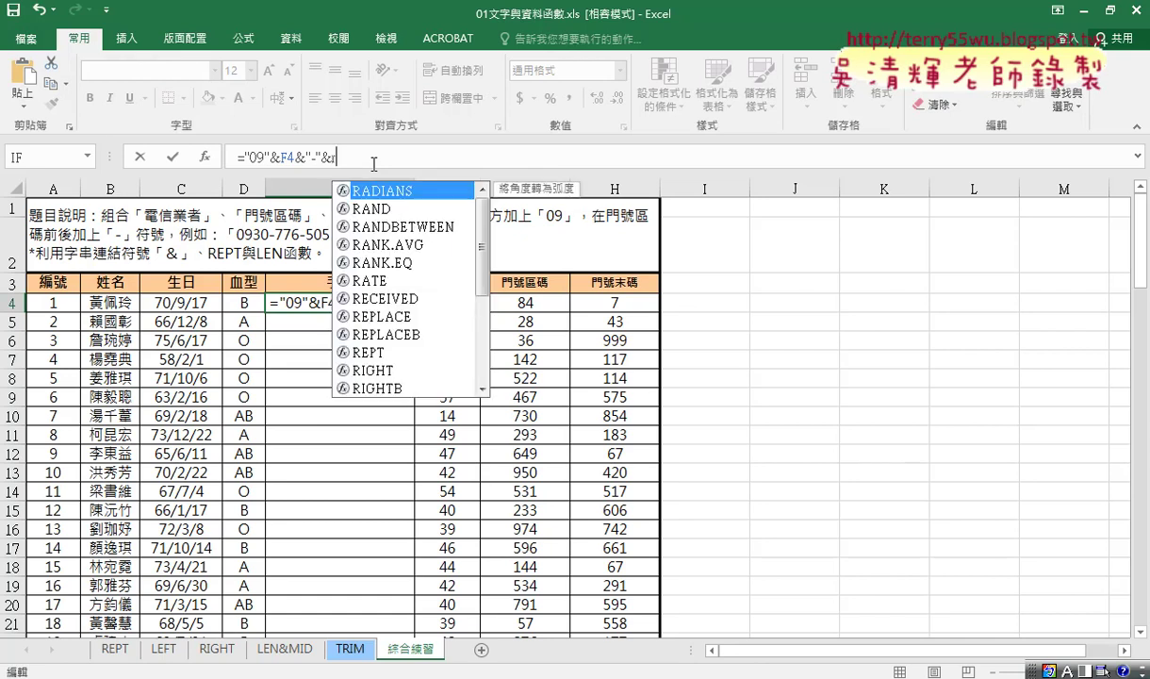
{"action": "type", "text": "ept"}
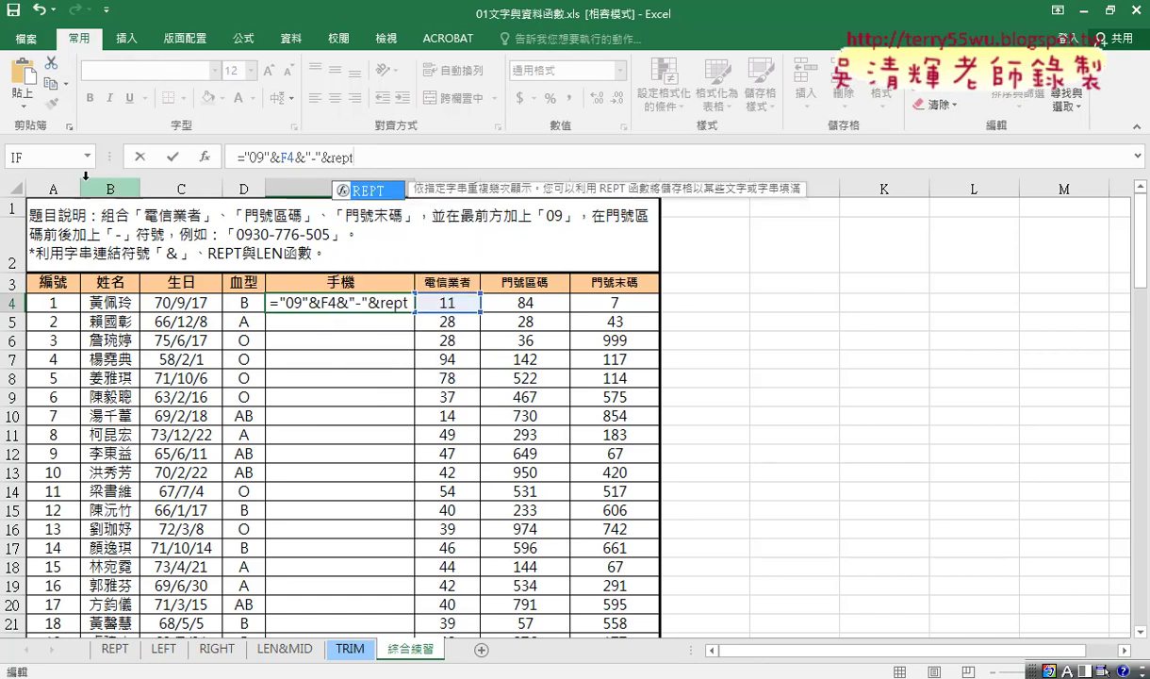
{"action": "type", "text": "("}
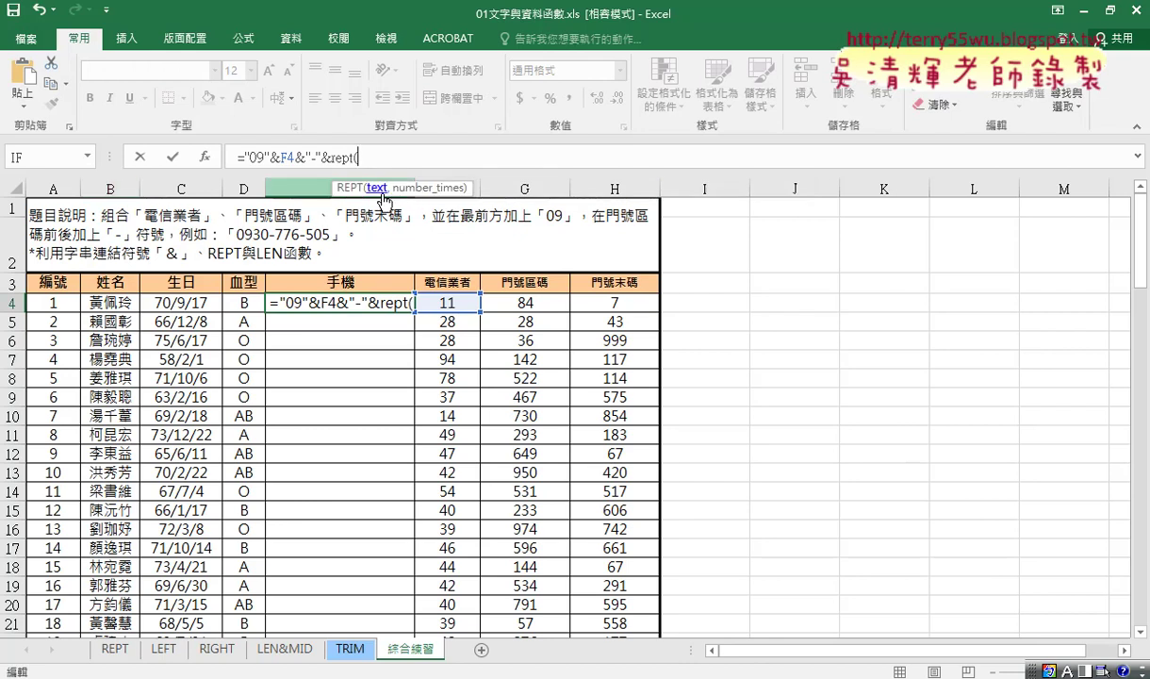
{"action": "type", "text": "\"0\""}
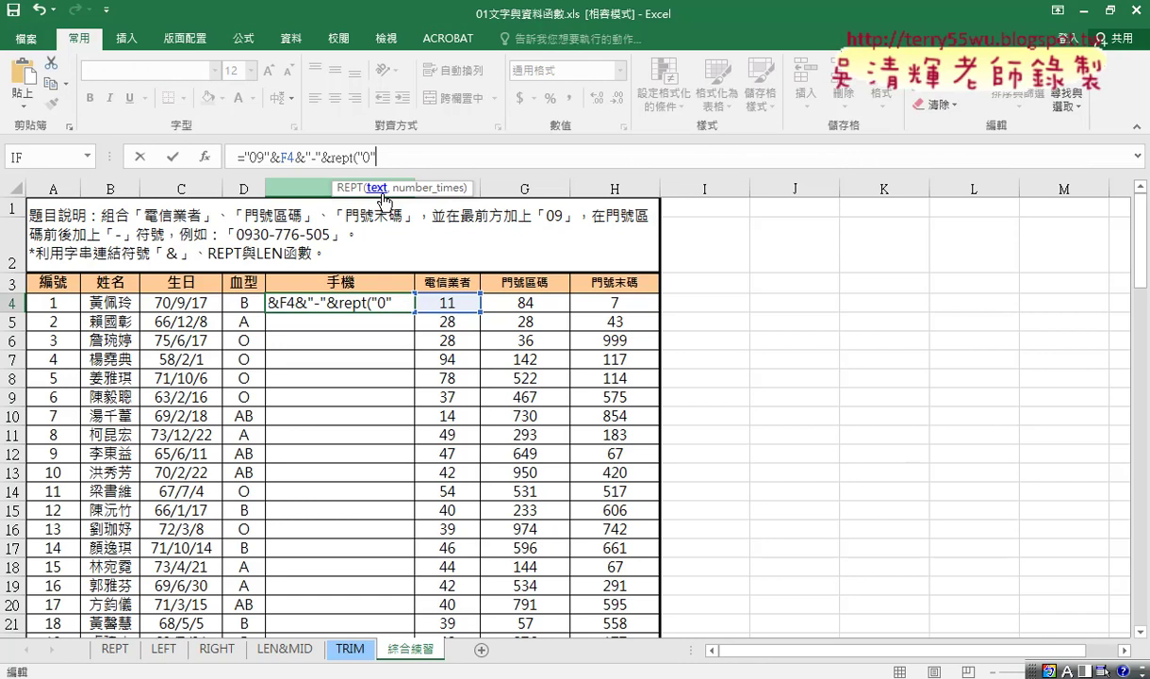
{"action": "type", "text": ","}
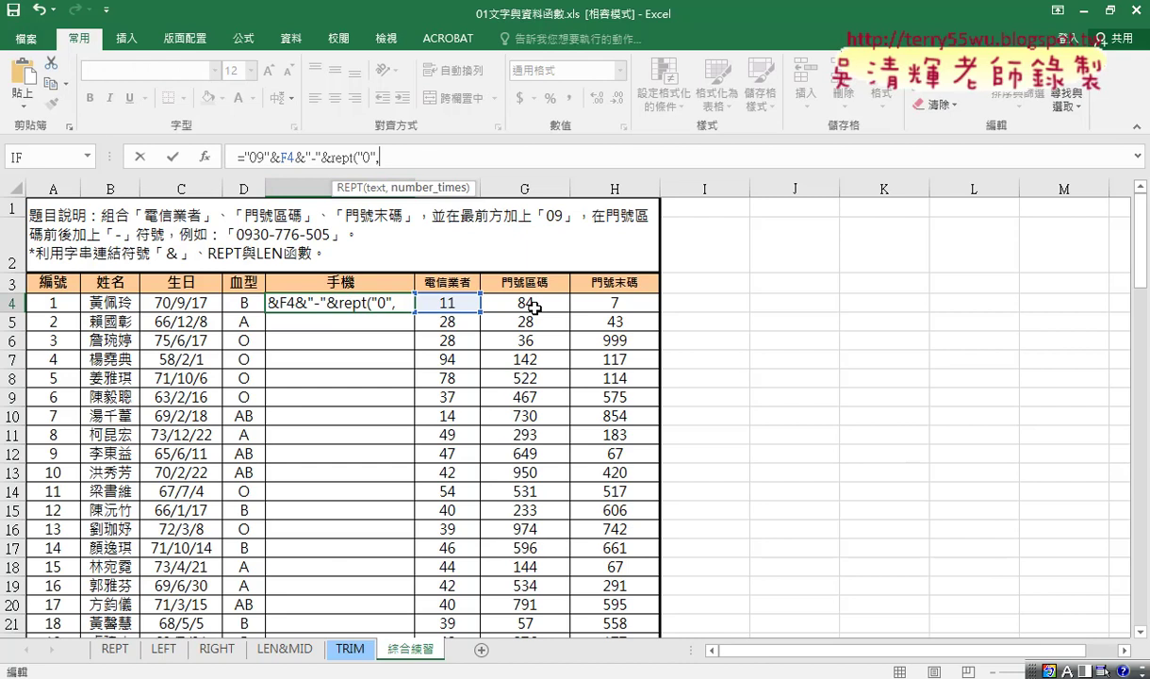
{"action": "type", "text": "3-"}
{"action": "type", "text": "l"}
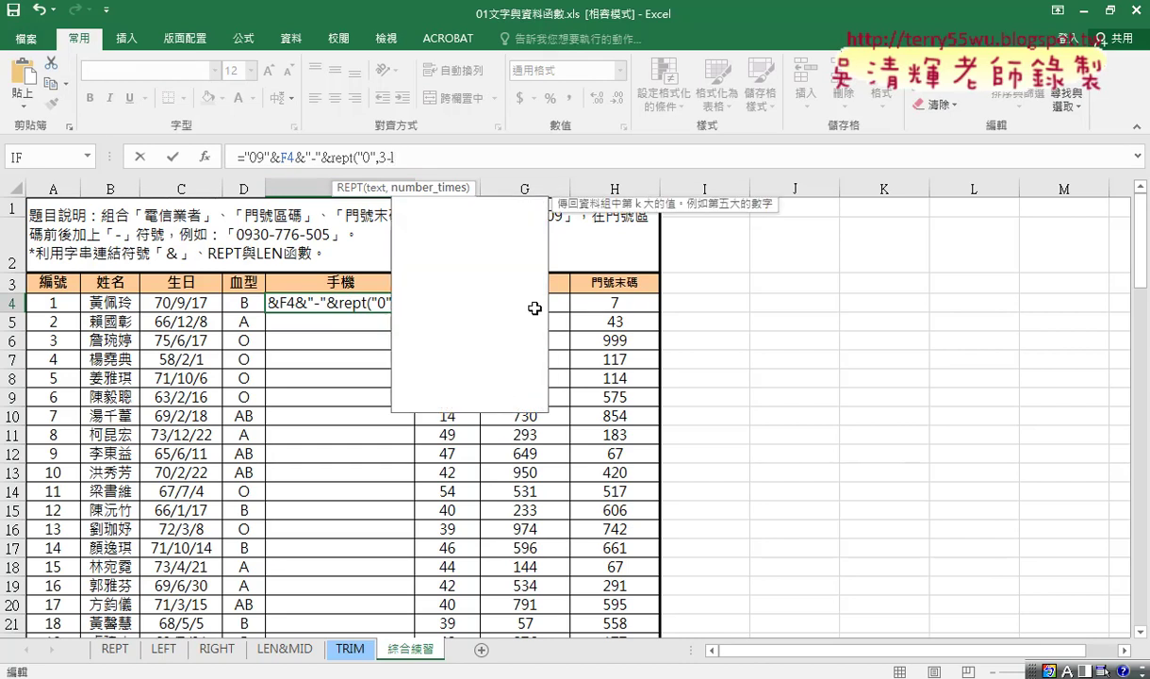
{"action": "type", "text": "en"}
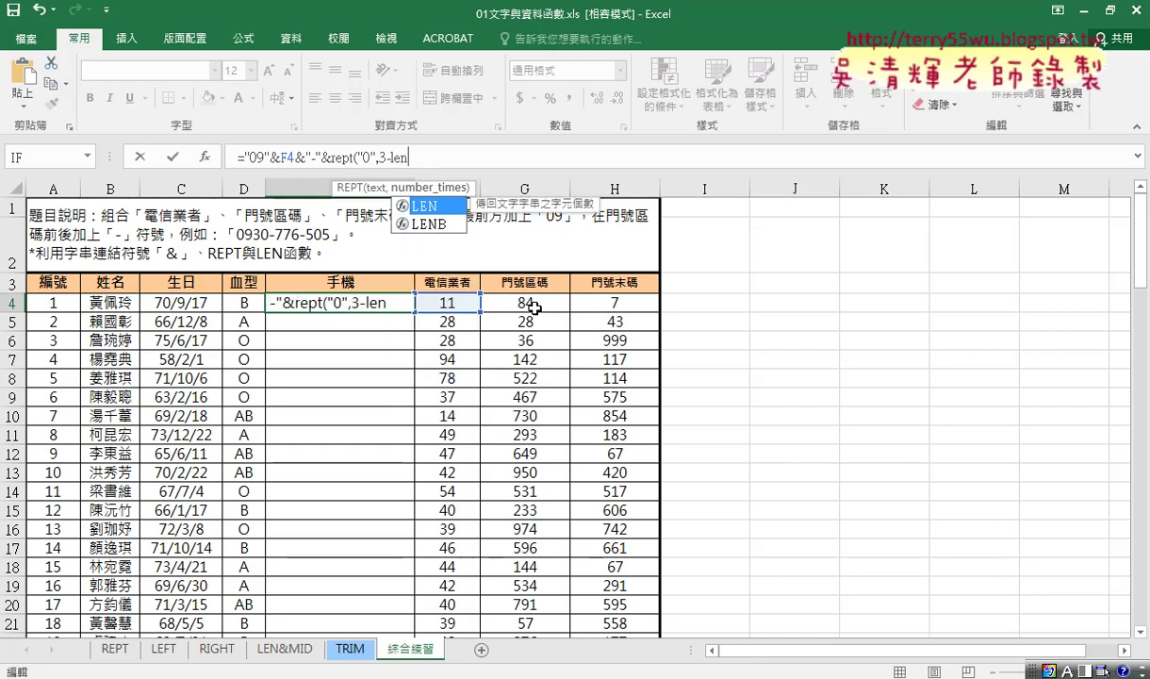
{"action": "type", "text": "("}
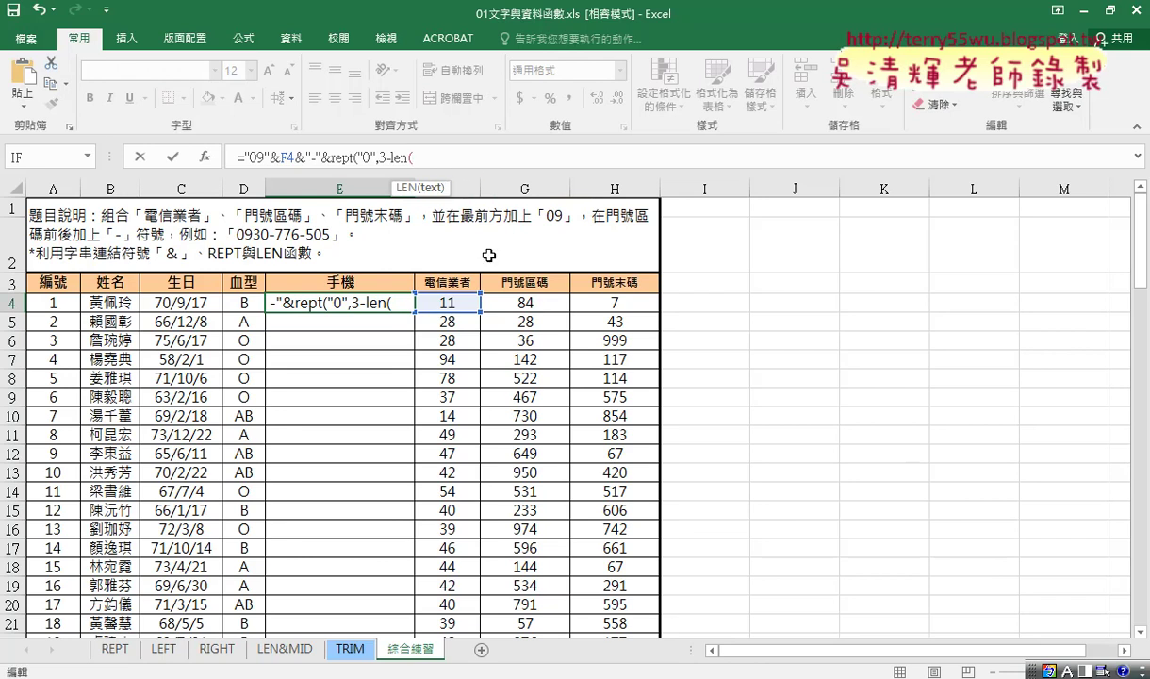
{"action": "left_click", "coordinate": [531, 304]}
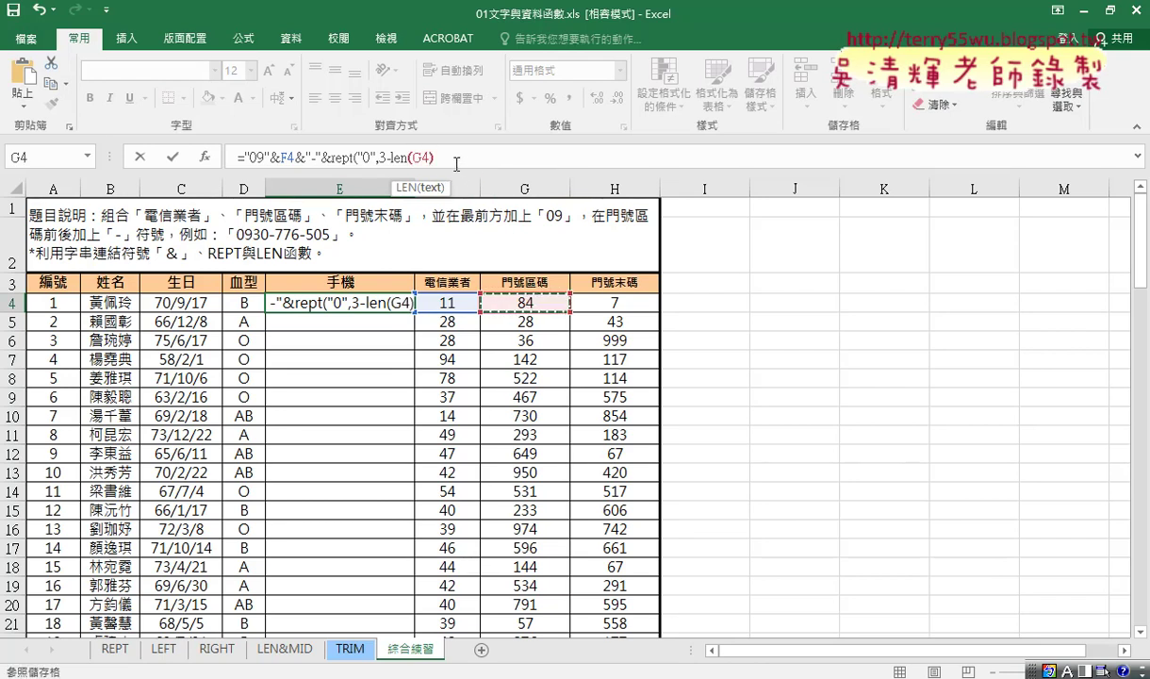
{"action": "type", "text": ")"}
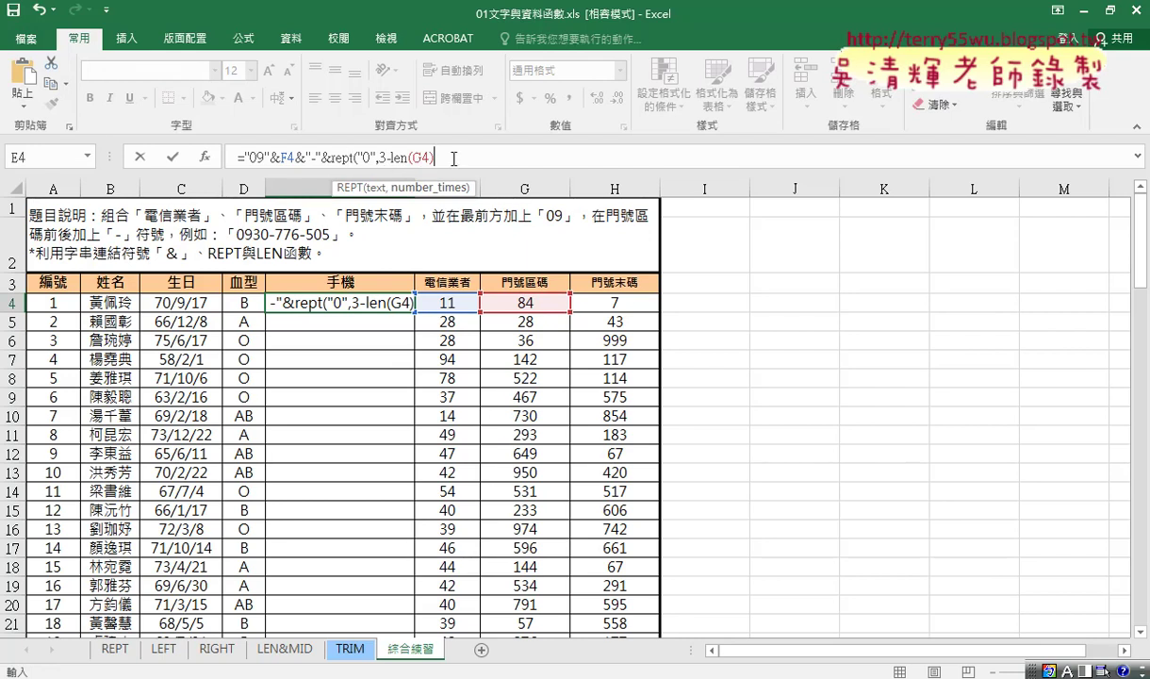
{"action": "type", "text": ")"}
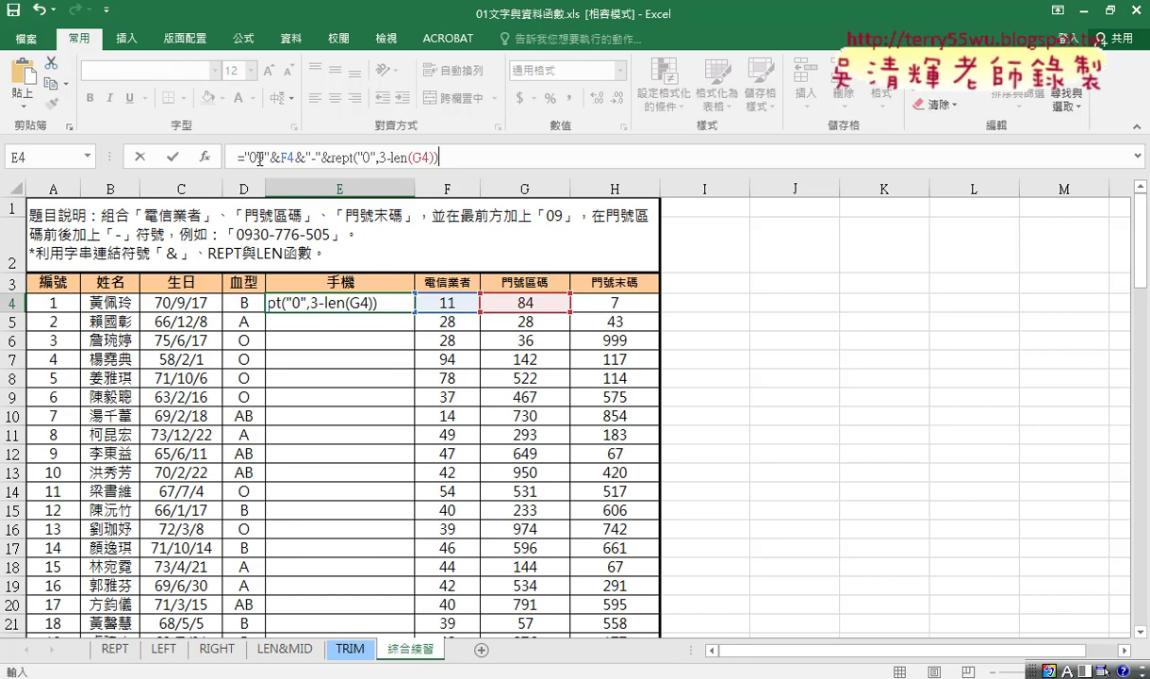
{"action": "left_click", "coordinate": [172, 156]}
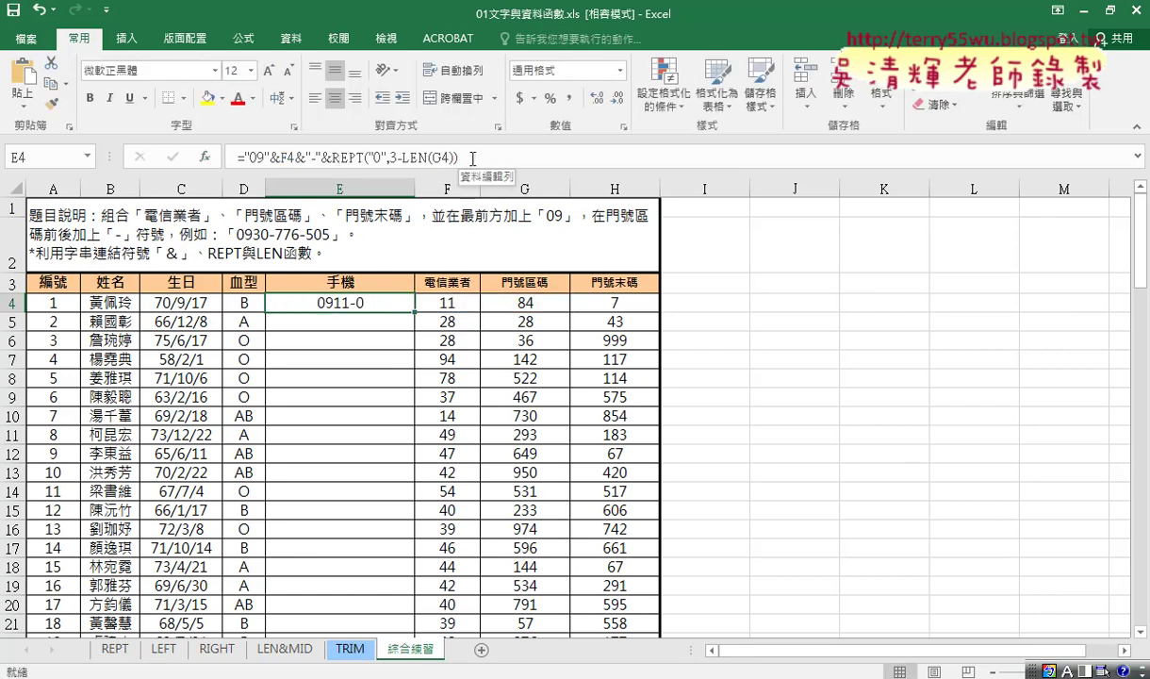
{"action": "left_click", "coordinate": [535, 156]}
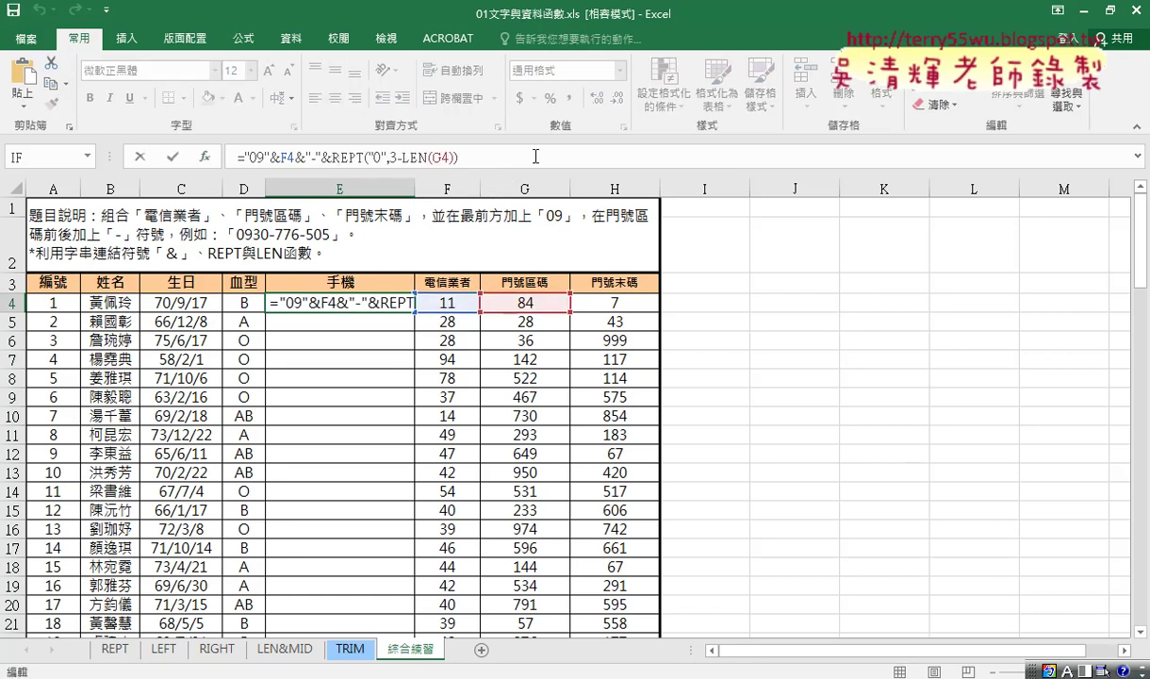
Step: Append &G4 to the E4 formula so it displays 0911-084, then select the hyphen-and-padding part
{"action": "type", "text": "&"}
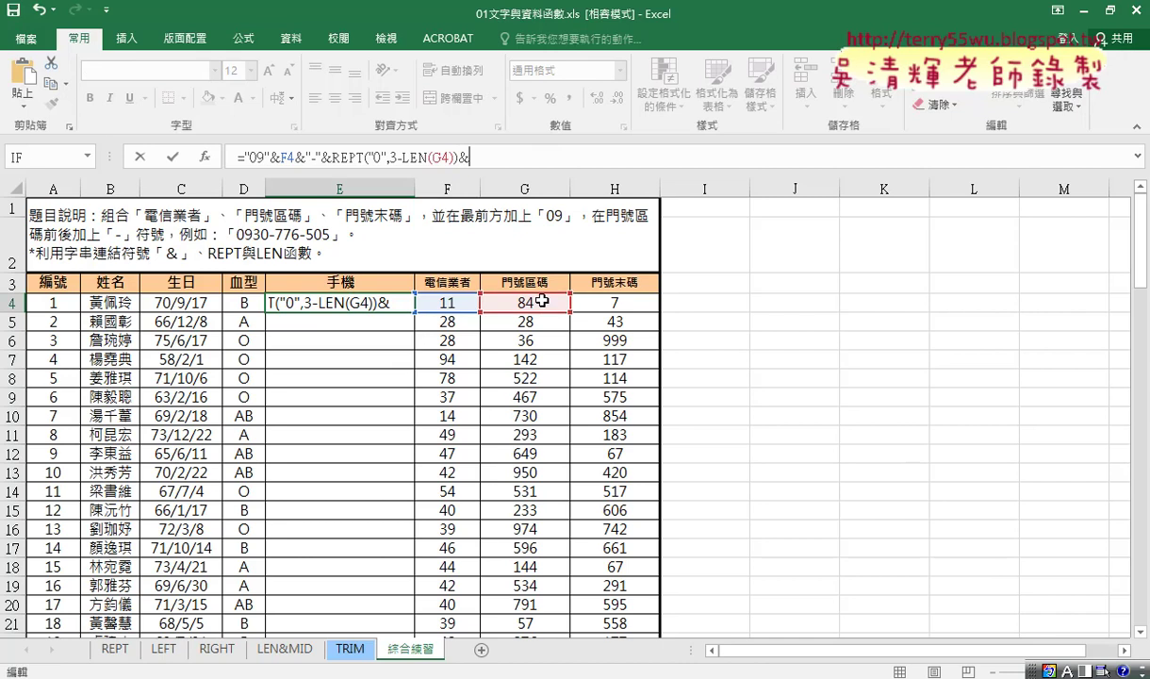
{"action": "left_click", "coordinate": [542, 300]}
{"action": "left_click", "coordinate": [175, 157]}
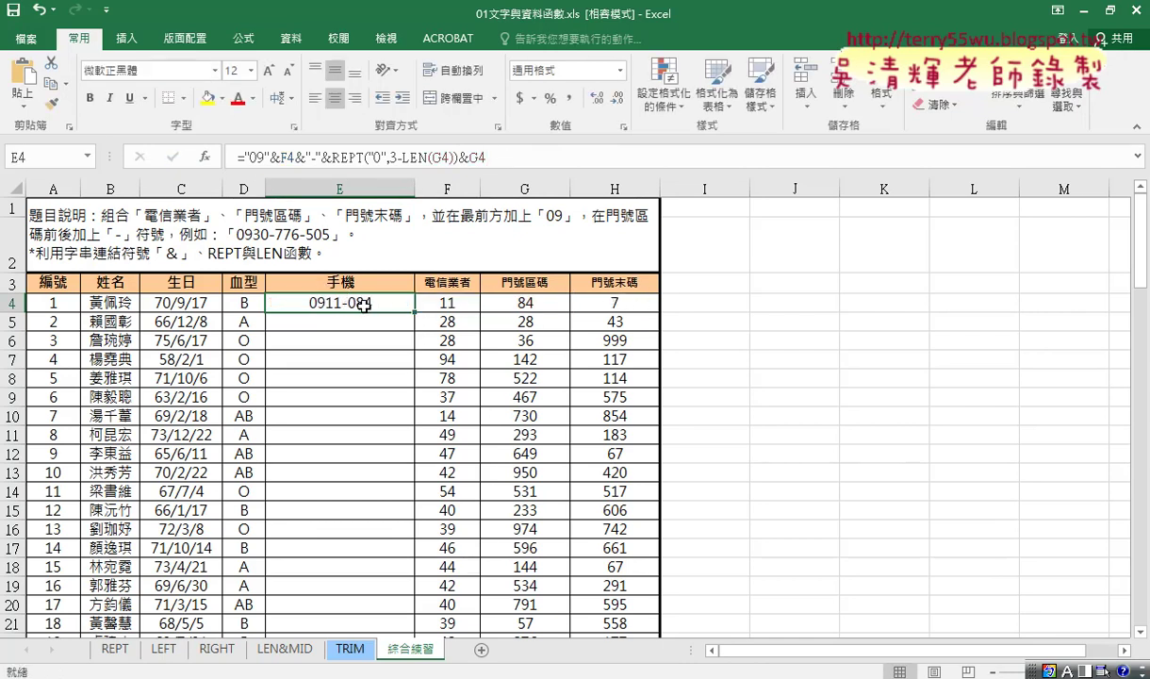
{"action": "left_click_drag", "start_coordinate": [295, 158], "coordinate": [502, 160]}
{"action": "key", "text": "ctrl+c"}
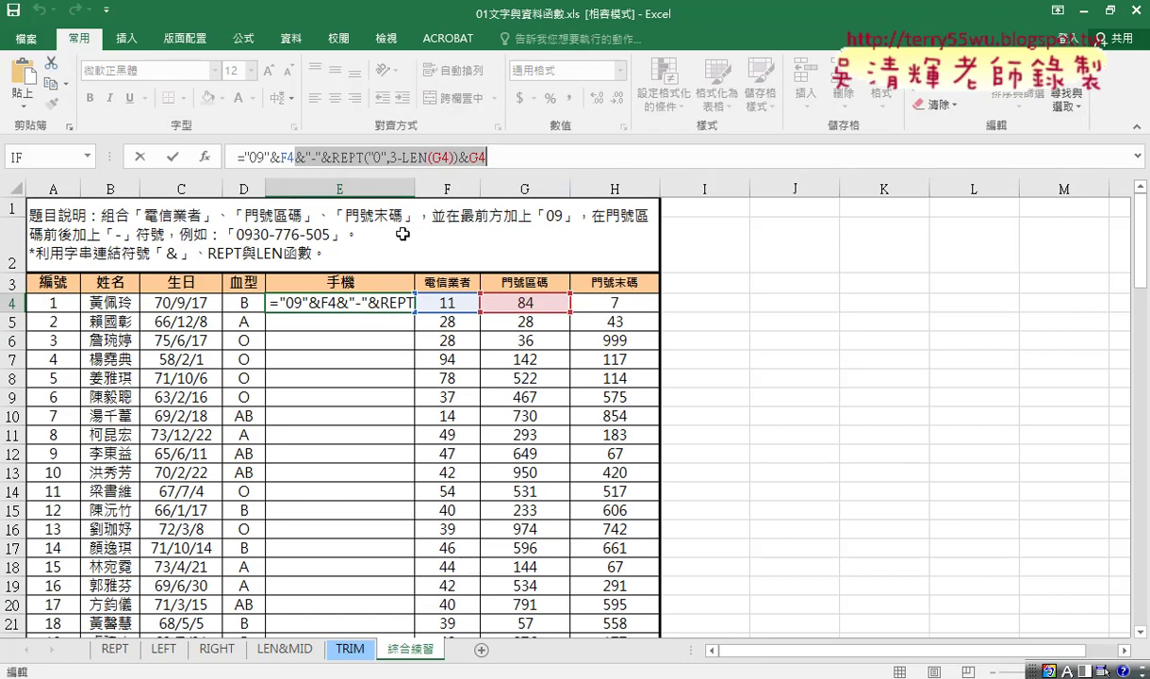
{"action": "left_click", "coordinate": [172, 157]}
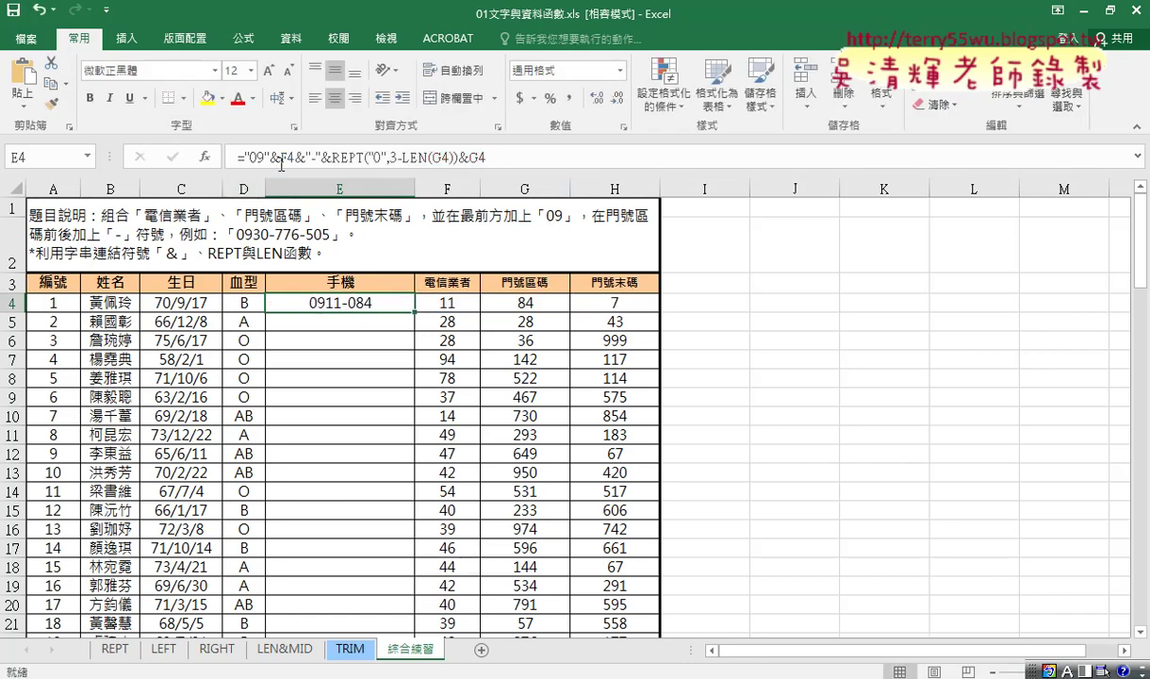
{"action": "left_click_drag", "start_coordinate": [294, 157], "coordinate": [551, 161]}
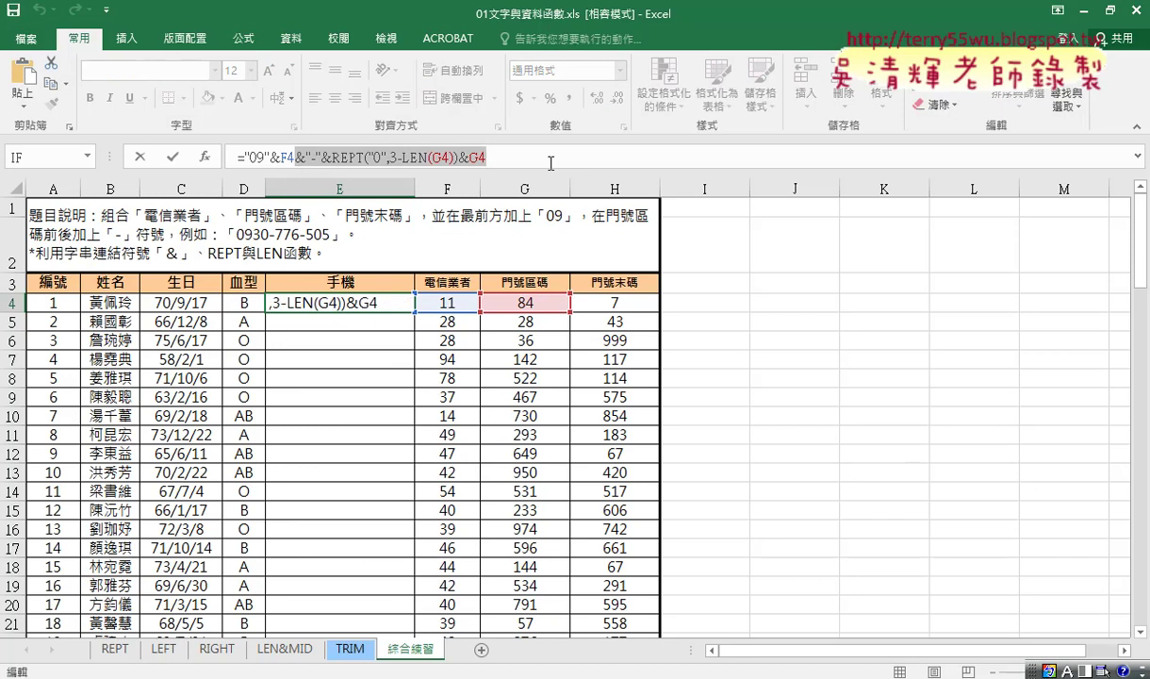
{"action": "left_click", "coordinate": [551, 162]}
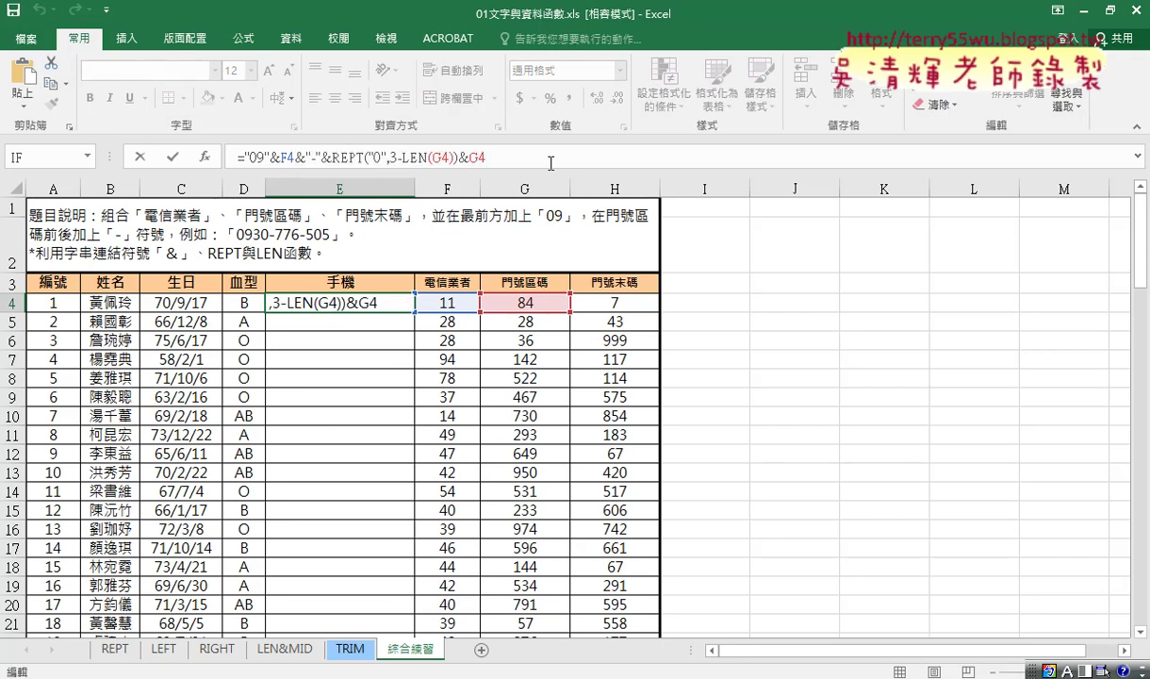
{"action": "key", "text": "ctrl+v"}
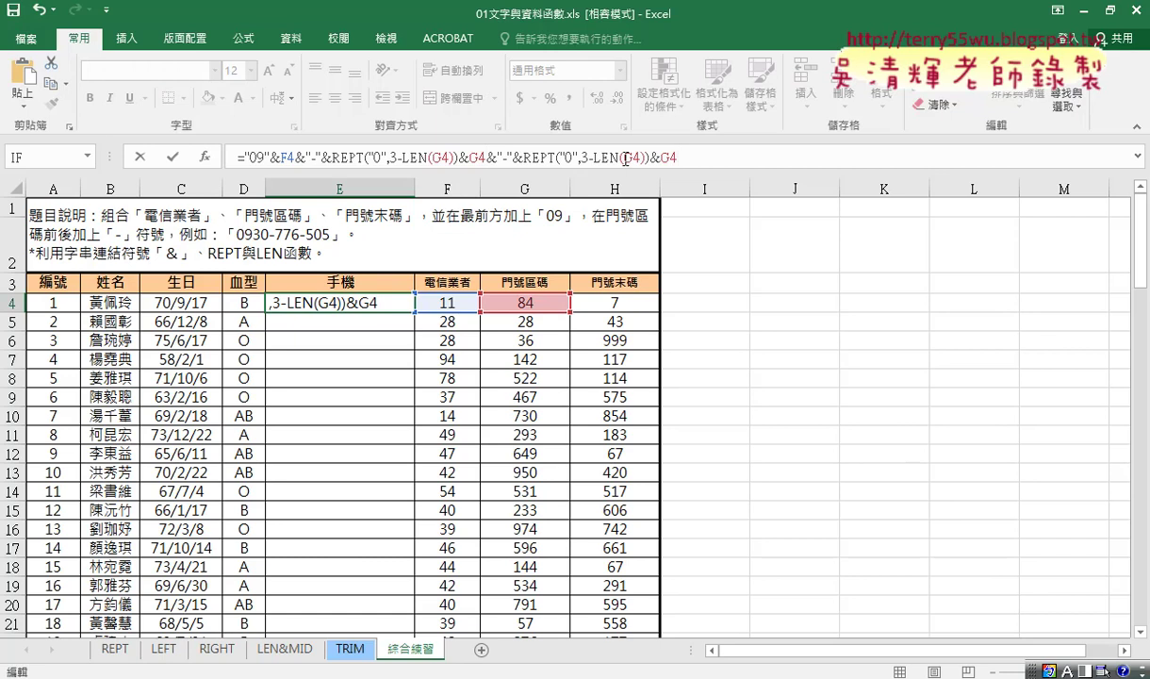
{"action": "double_click", "coordinate": [632, 158]}
{"action": "left_click", "coordinate": [589, 297]}
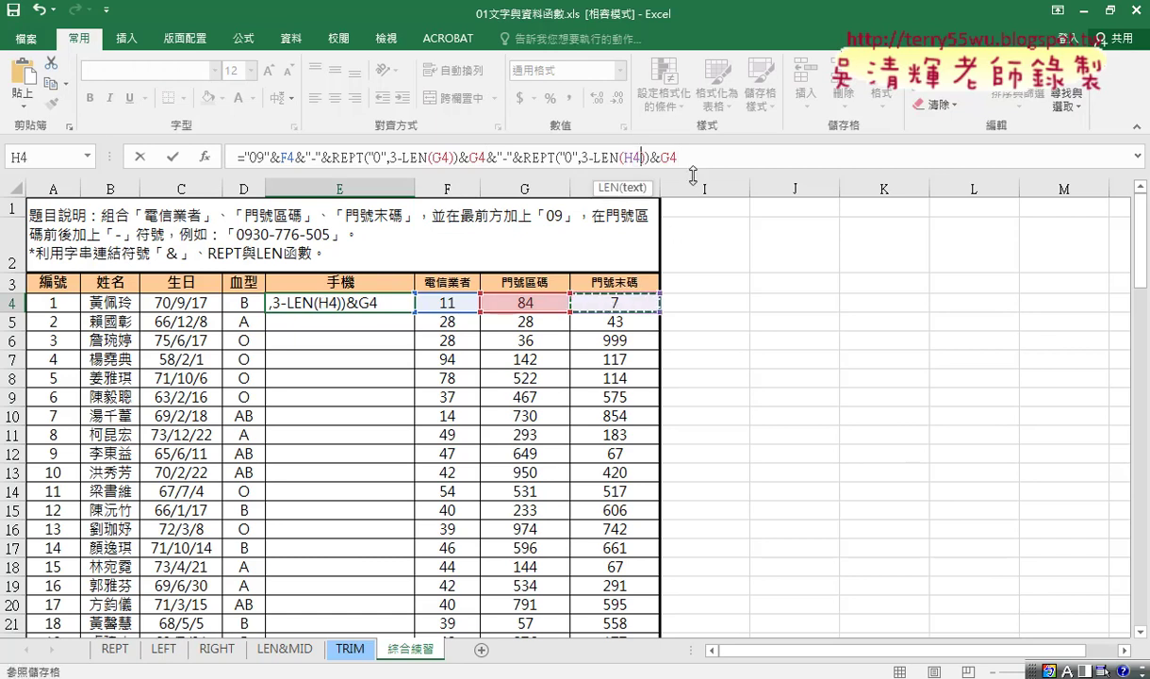
{"action": "double_click", "coordinate": [667, 158]}
{"action": "left_click", "coordinate": [603, 301]}
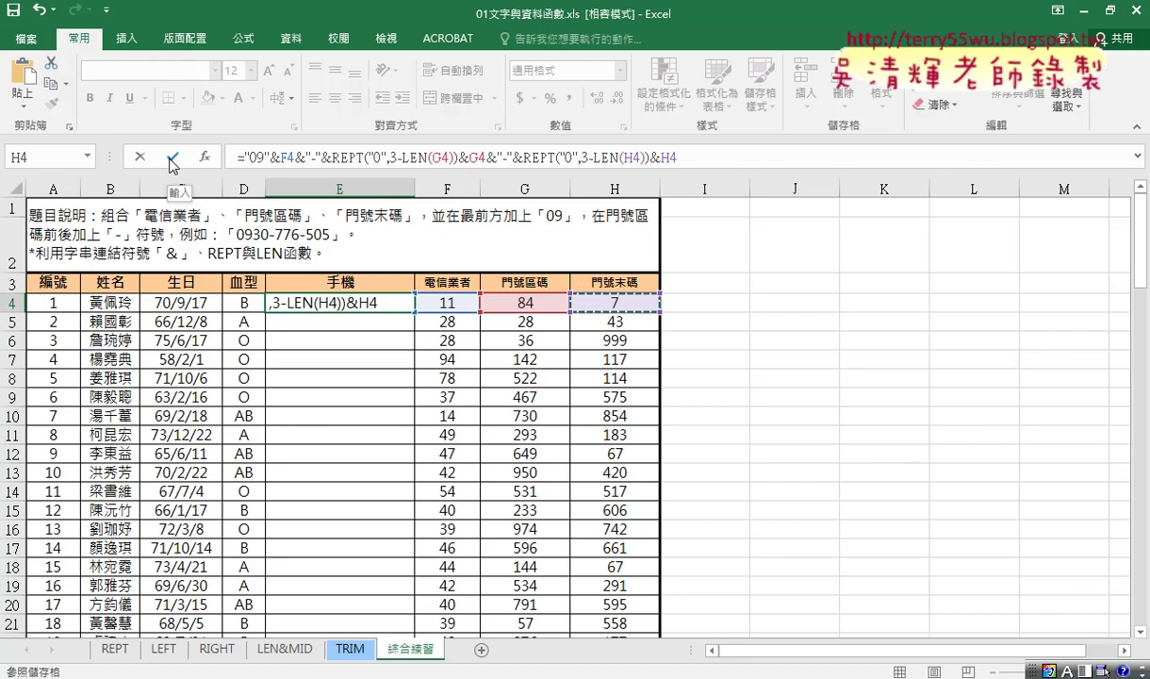
{"action": "left_click", "coordinate": [173, 160]}
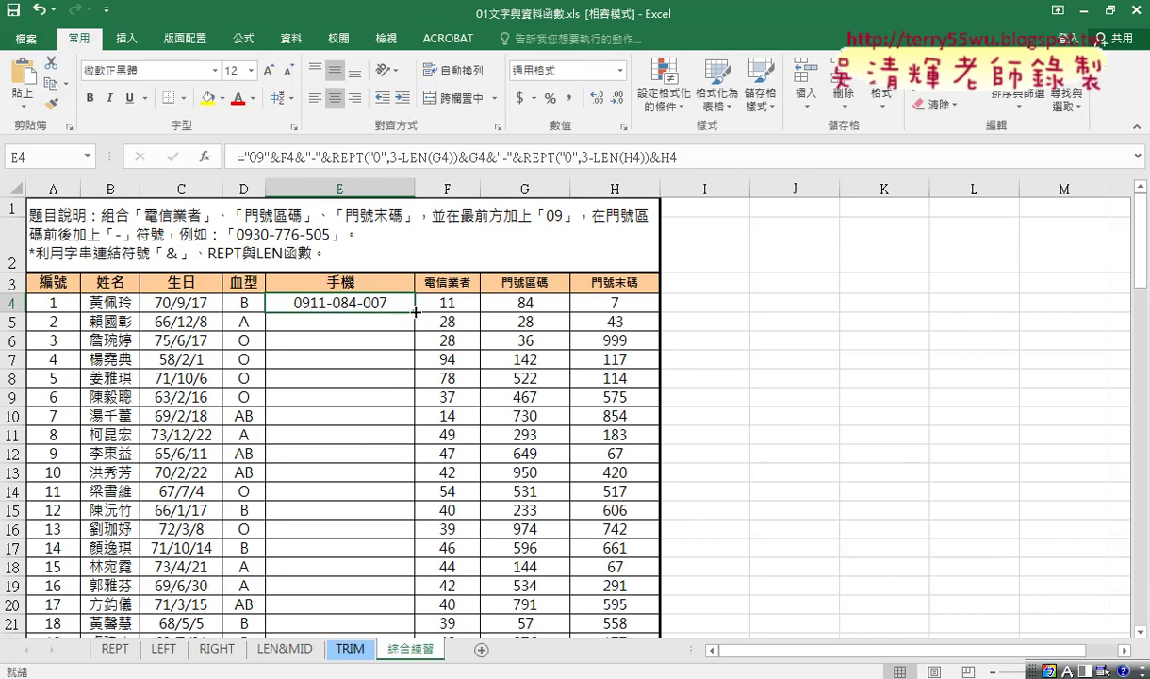
Step: Fill the E4 phone formula down column E, then minimise Excel
{"action": "double_click", "coordinate": [415, 311]}
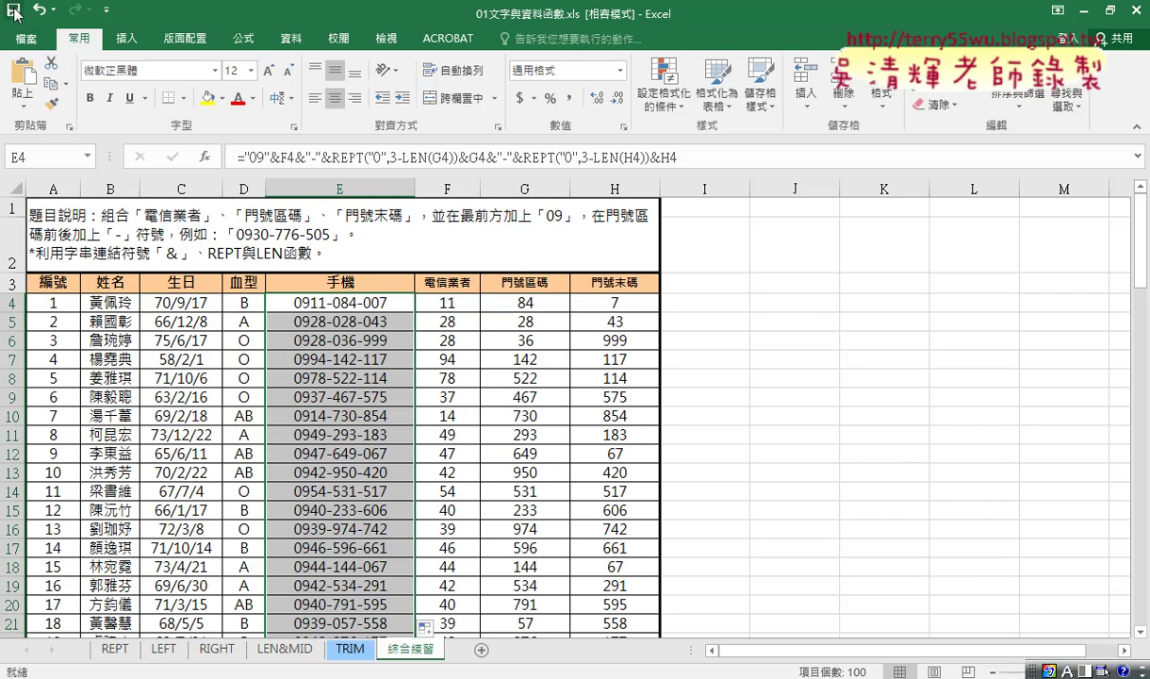
{"action": "left_click", "coordinate": [1084, 11]}
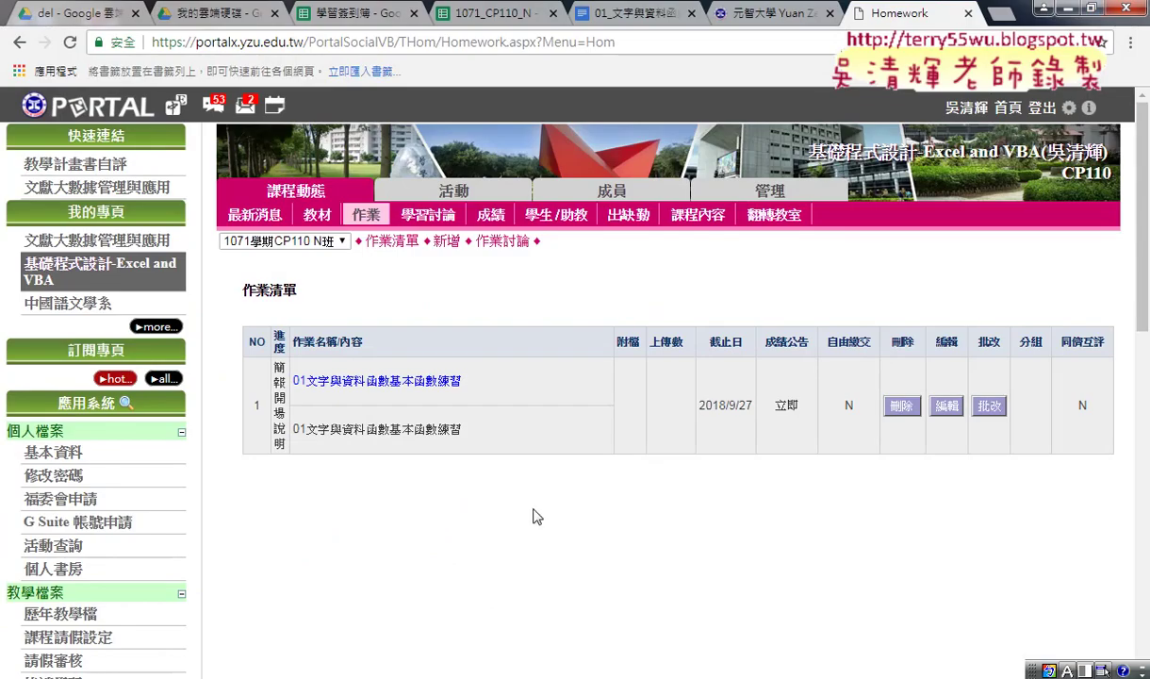
Step: Select the assignment title on the 作業清單 page and minimise Chrome
{"action": "left_click_drag", "start_coordinate": [462, 381], "coordinate": [293, 381]}
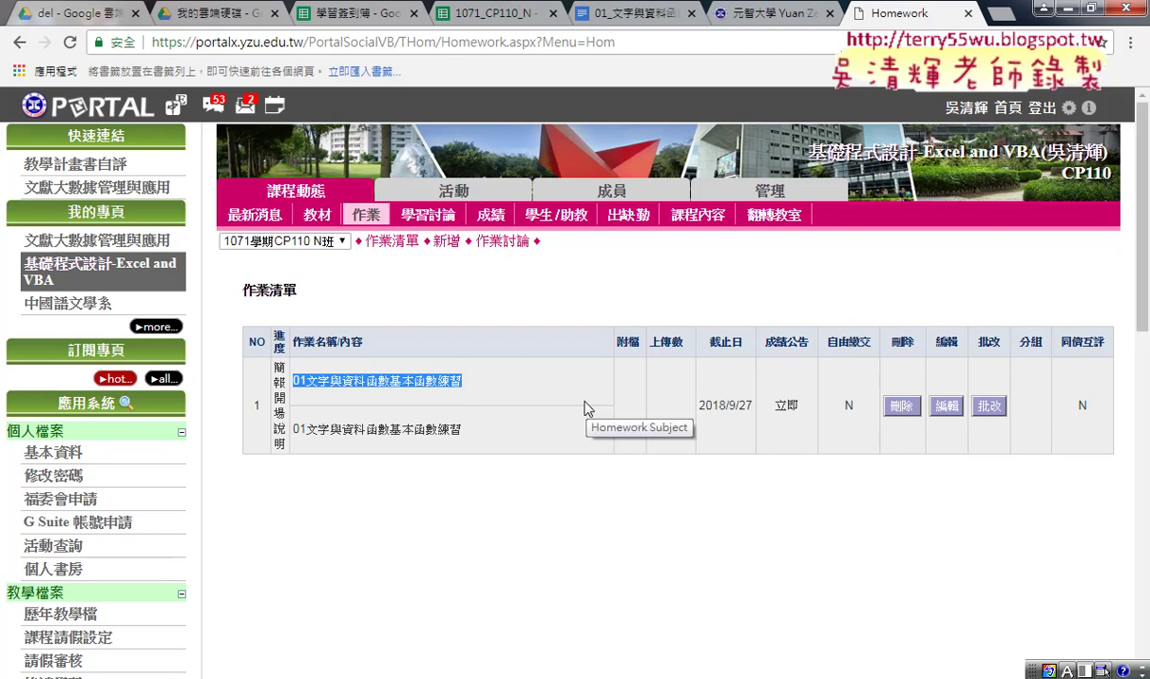
{"action": "left_click", "coordinate": [1067, 13]}
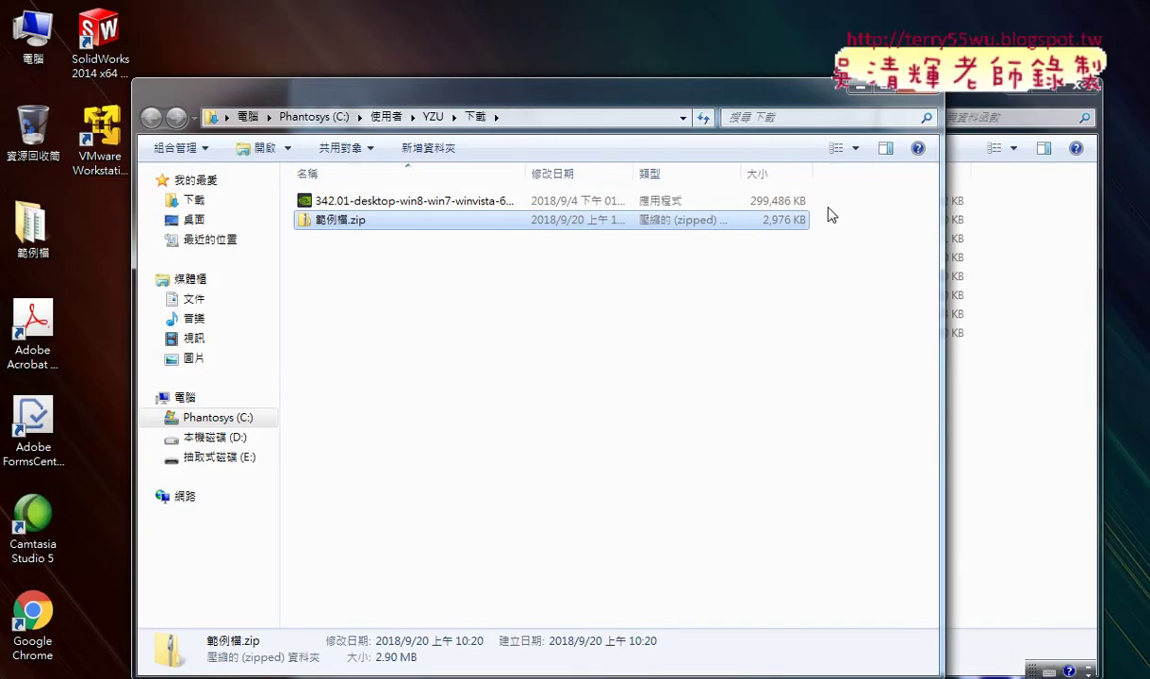
Step: Close the Explorer windows, select the 01文字與資料函數.xls workbook in 範例檔\01文字與資料函數, and return to Chrome
{"action": "left_click", "coordinate": [860, 85]}
{"action": "left_click", "coordinate": [1078, 85]}
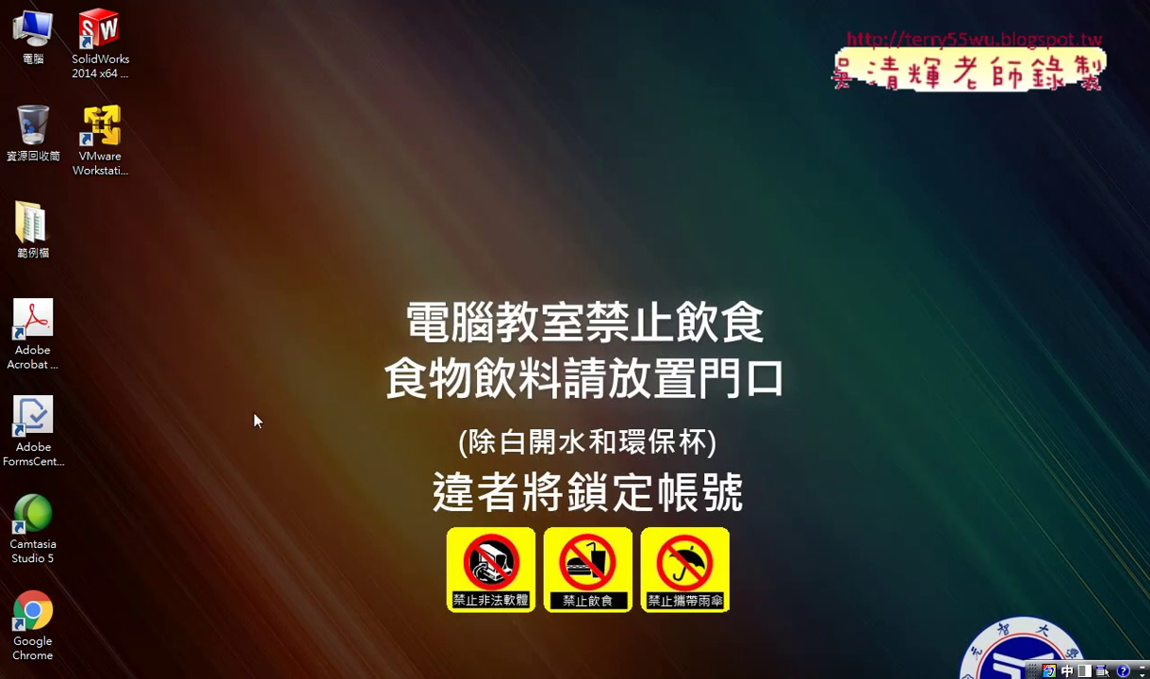
{"action": "double_click", "coordinate": [31, 224]}
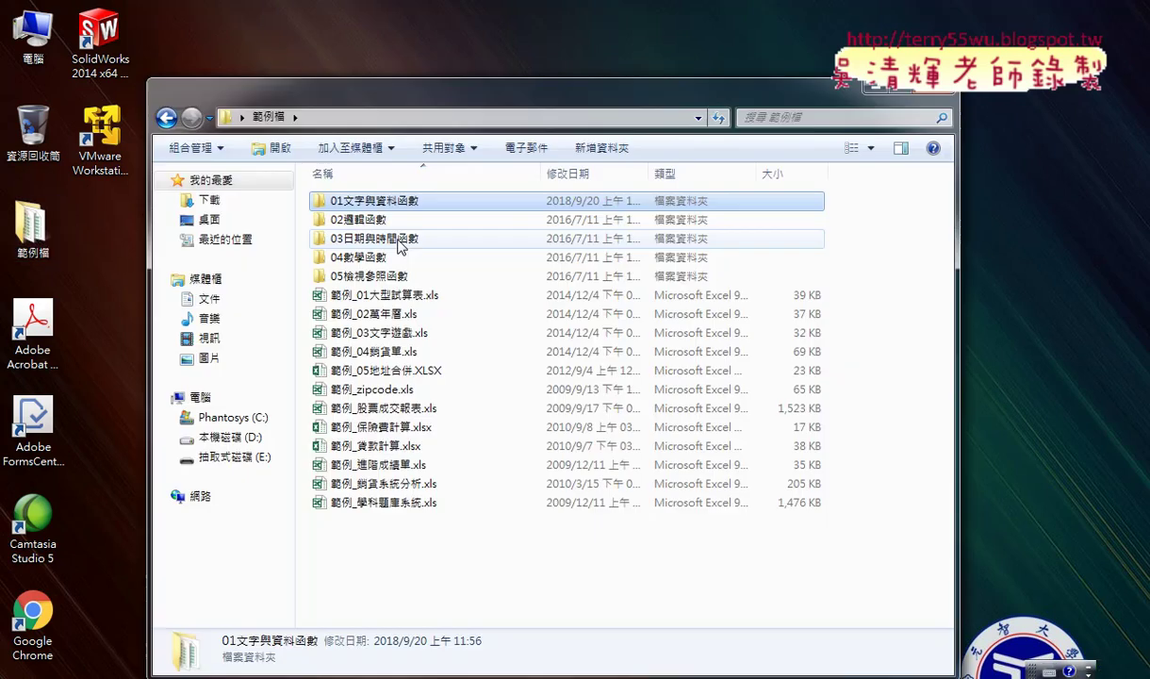
{"action": "double_click", "coordinate": [367, 201]}
{"action": "left_click", "coordinate": [362, 207]}
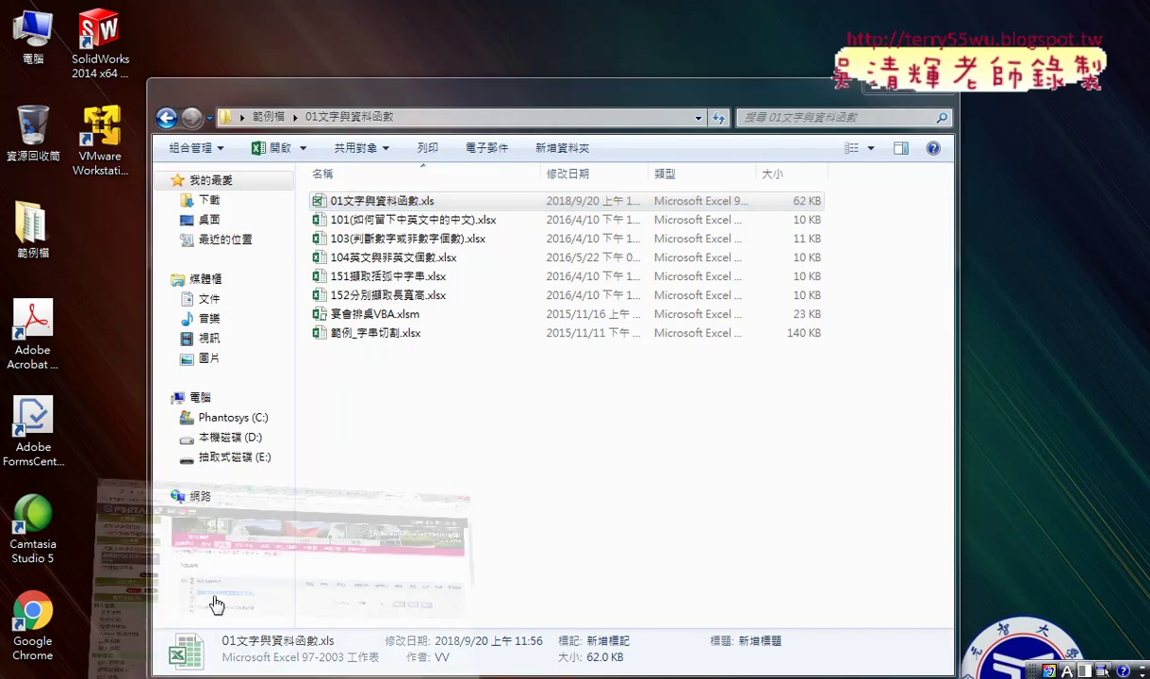
{"action": "left_click", "coordinate": [218, 605]}
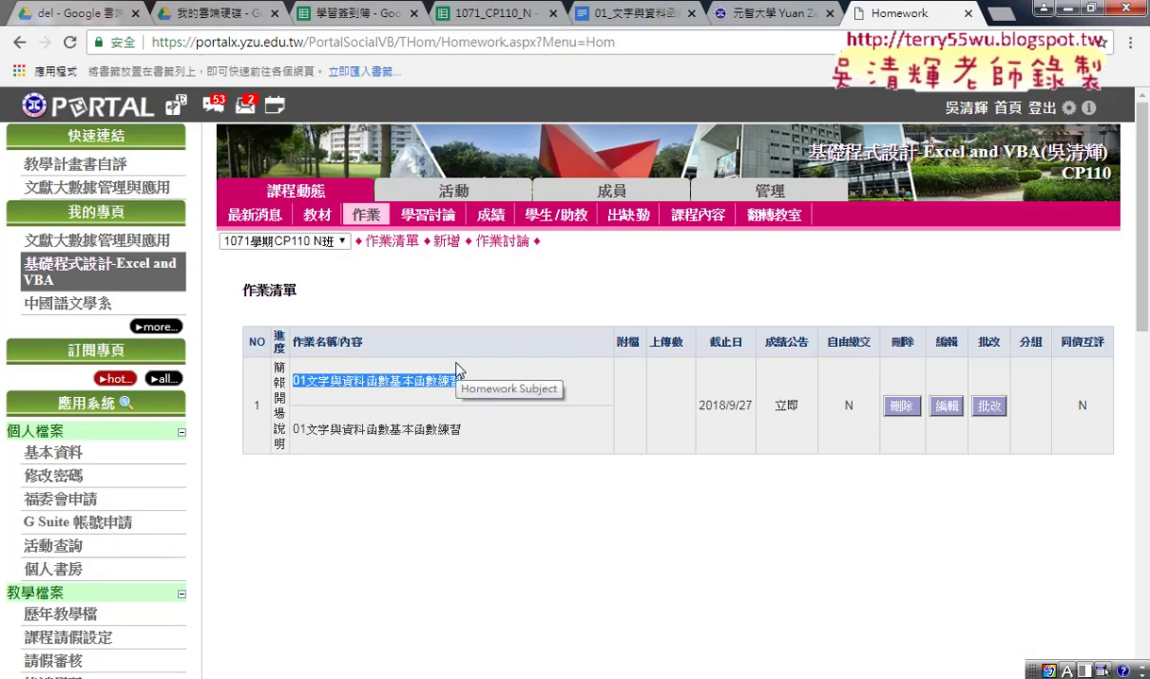